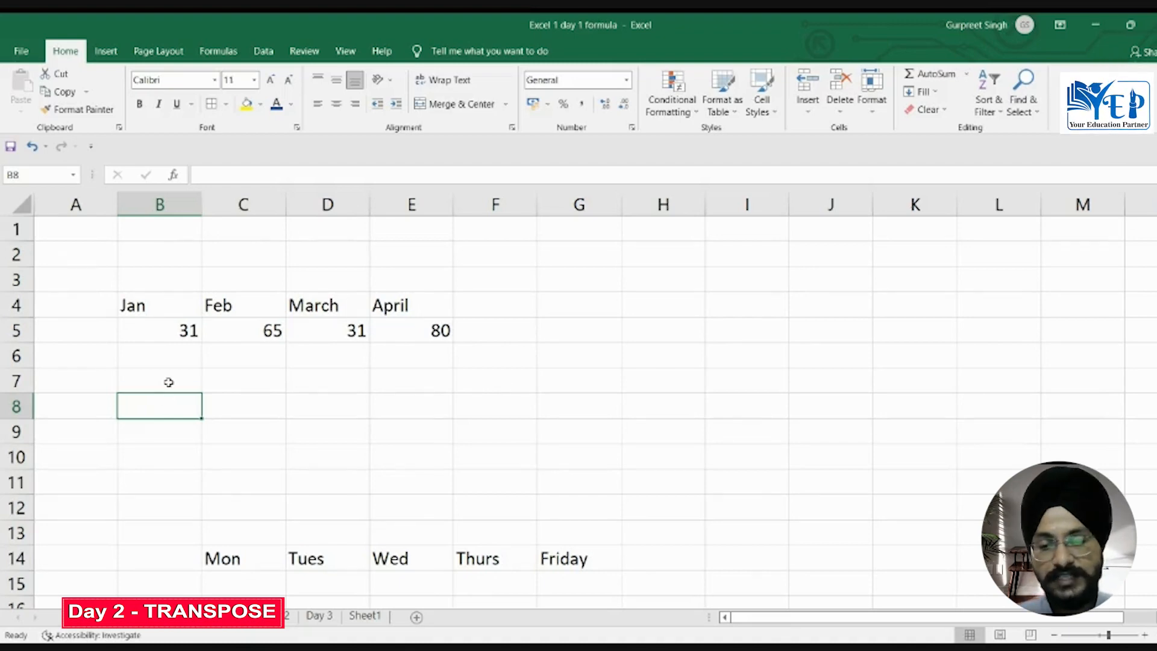
# Step: Transpose the month table B4:E5 into the blank range B7:C10 with a TRANSPOSE array formula
pyautogui.click(168, 382)
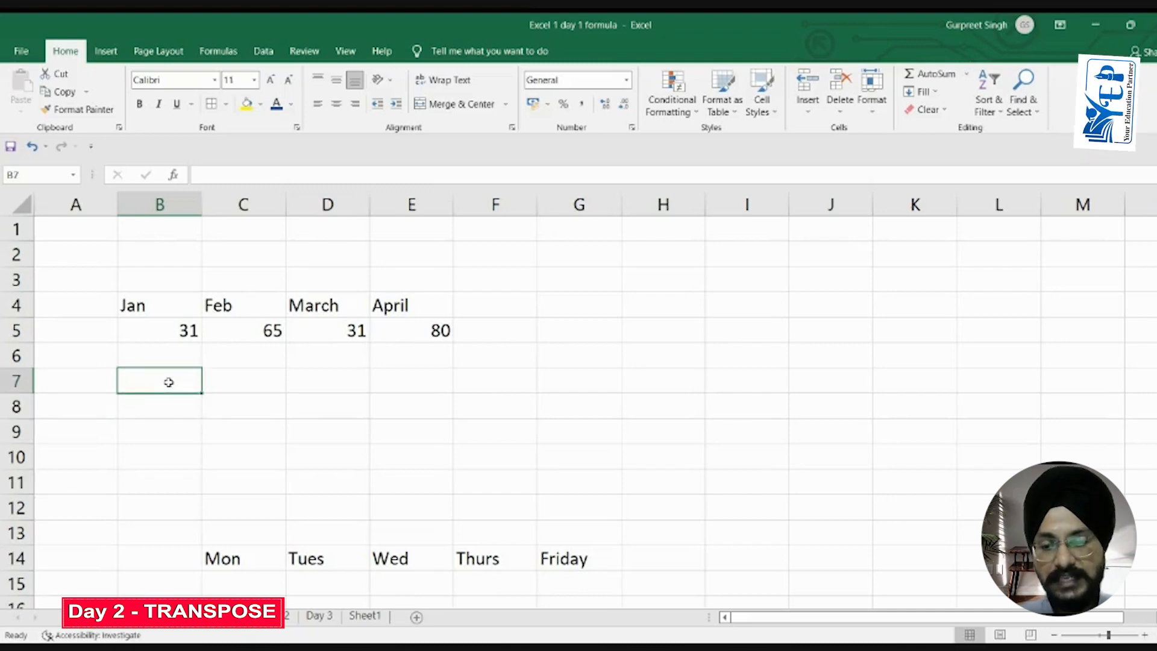
pyautogui.hotkey('shift', 'Right')
pyautogui.hotkey('shift', 'Down')
pyautogui.hotkey('shift', 'Down')
pyautogui.hotkey('shift', 'Down')
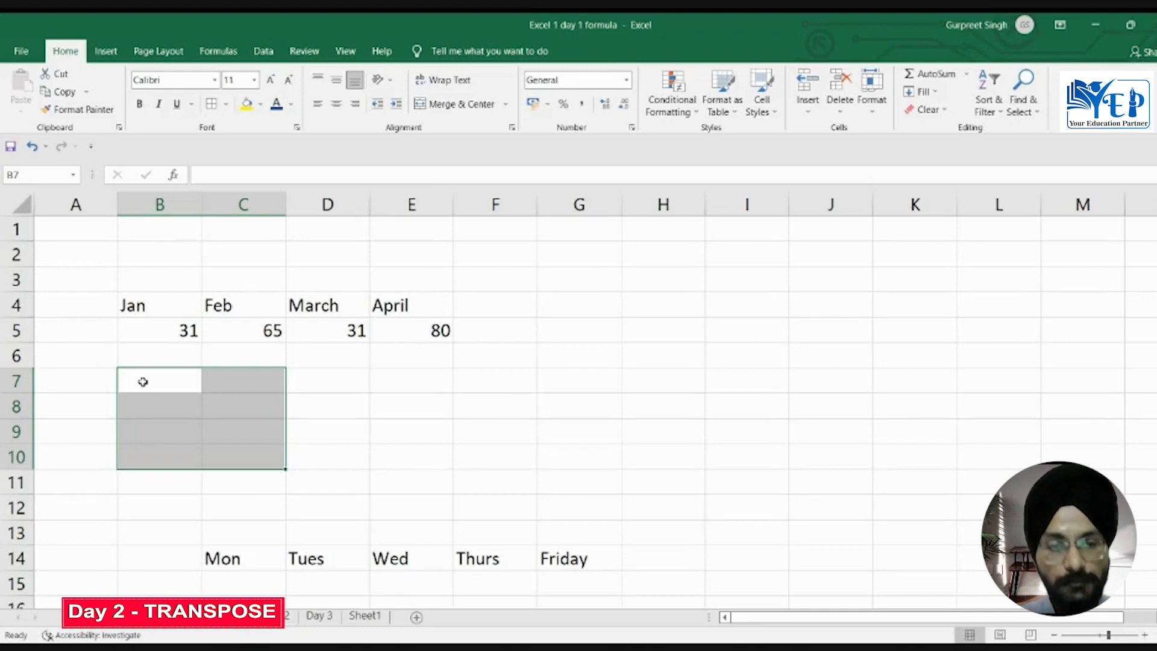
pyautogui.write('=')
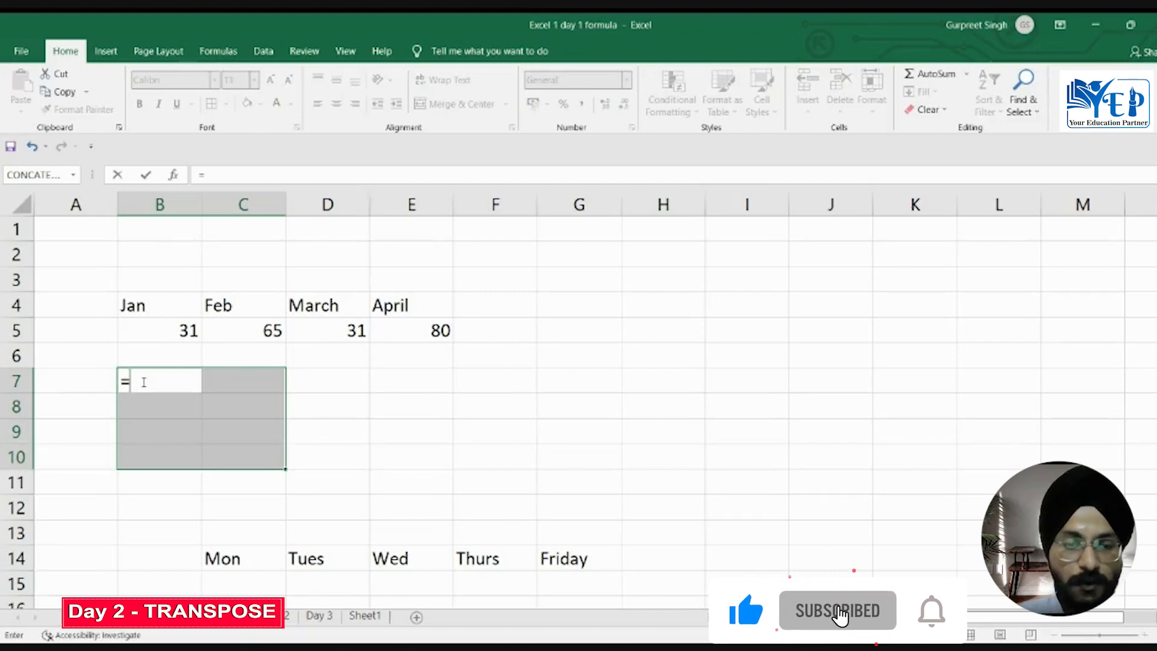
pyautogui.write('transp')
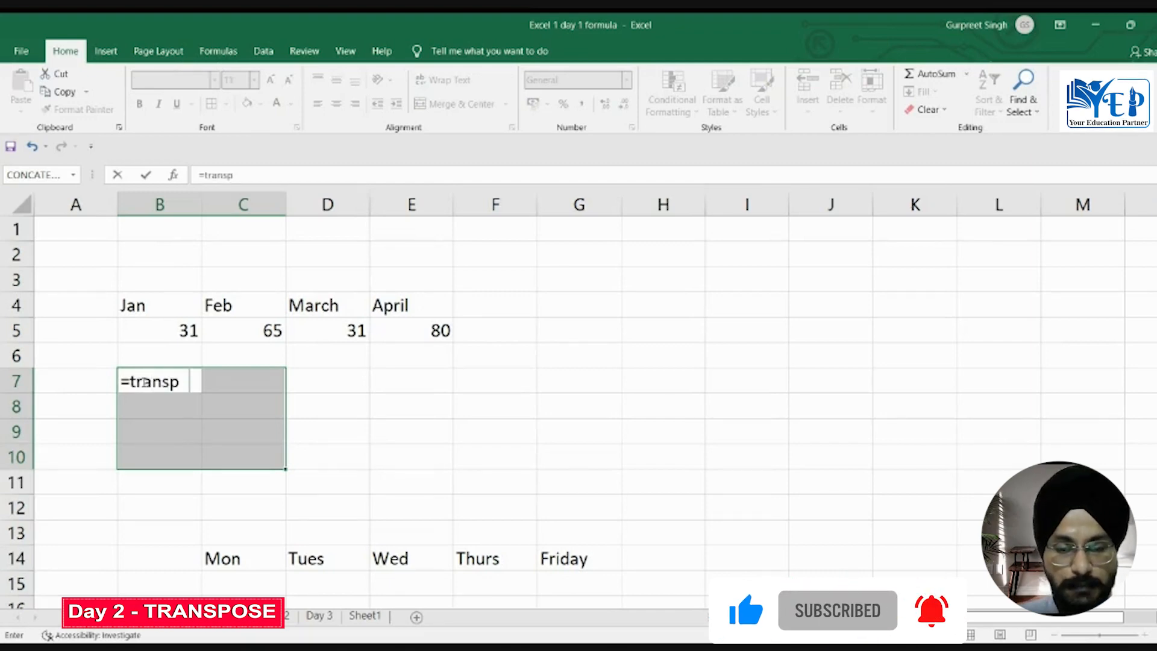
pyautogui.write('ose(')
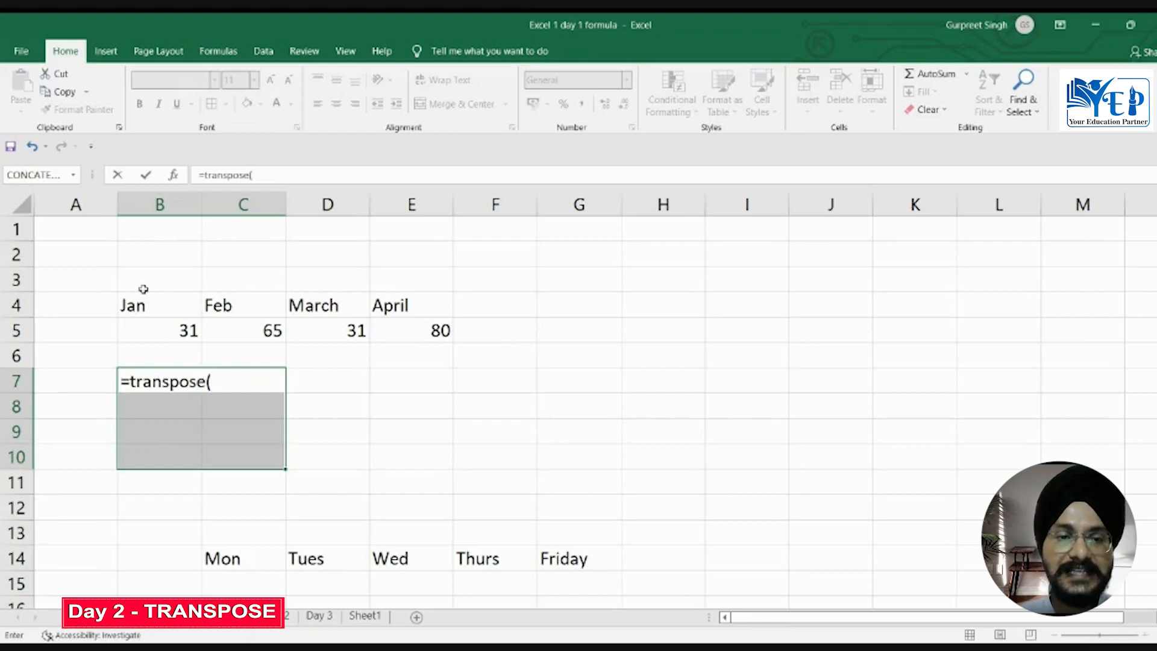
pyautogui.moveTo(140, 302); pyautogui.dragTo(132, 306)
pyautogui.hotkey('shift', 'Right')
pyautogui.hotkey('shift', 'Right')
pyautogui.hotkey('shift', 'Right')
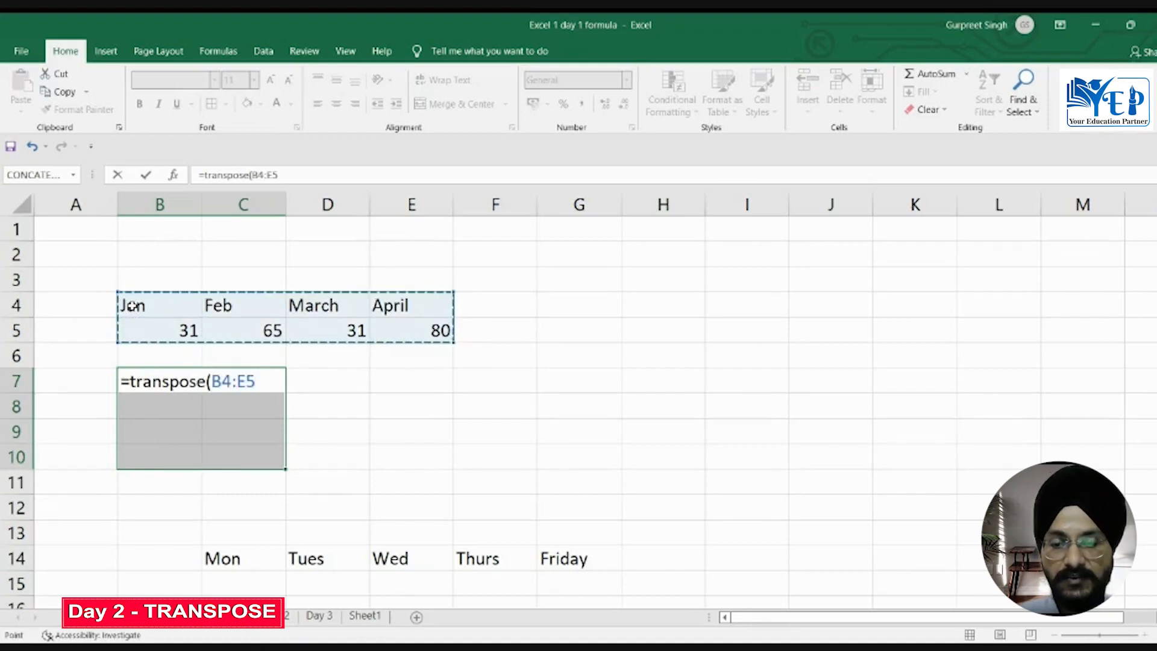
pyautogui.write(')')
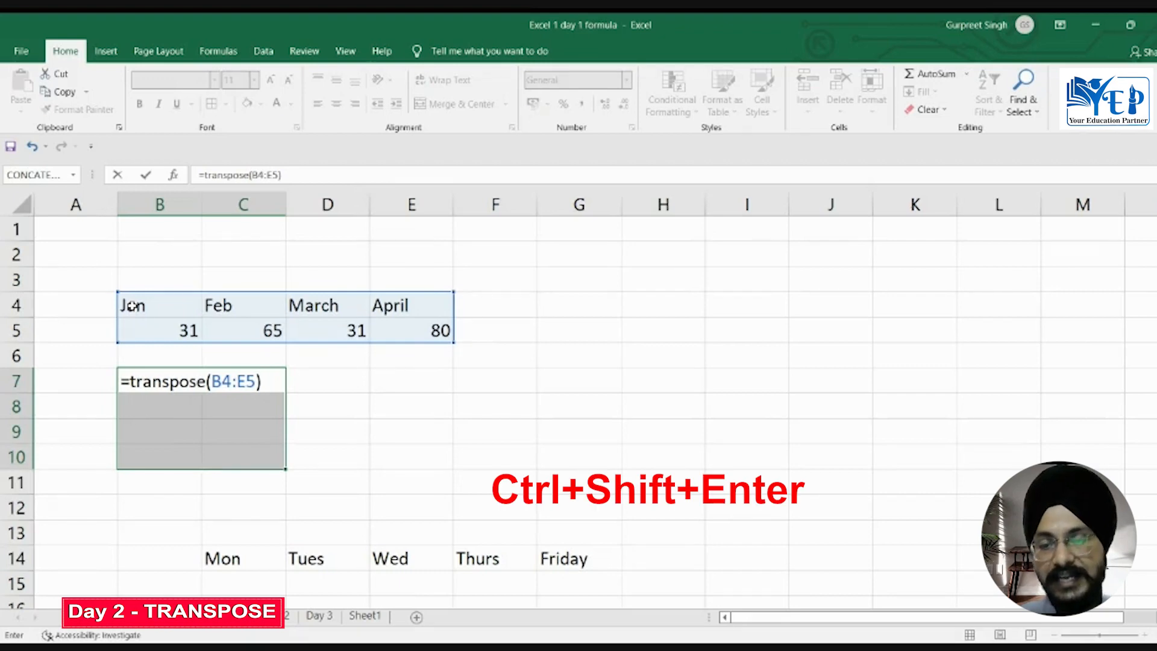
pyautogui.hotkey('ctrl', 'shift', 'Return')
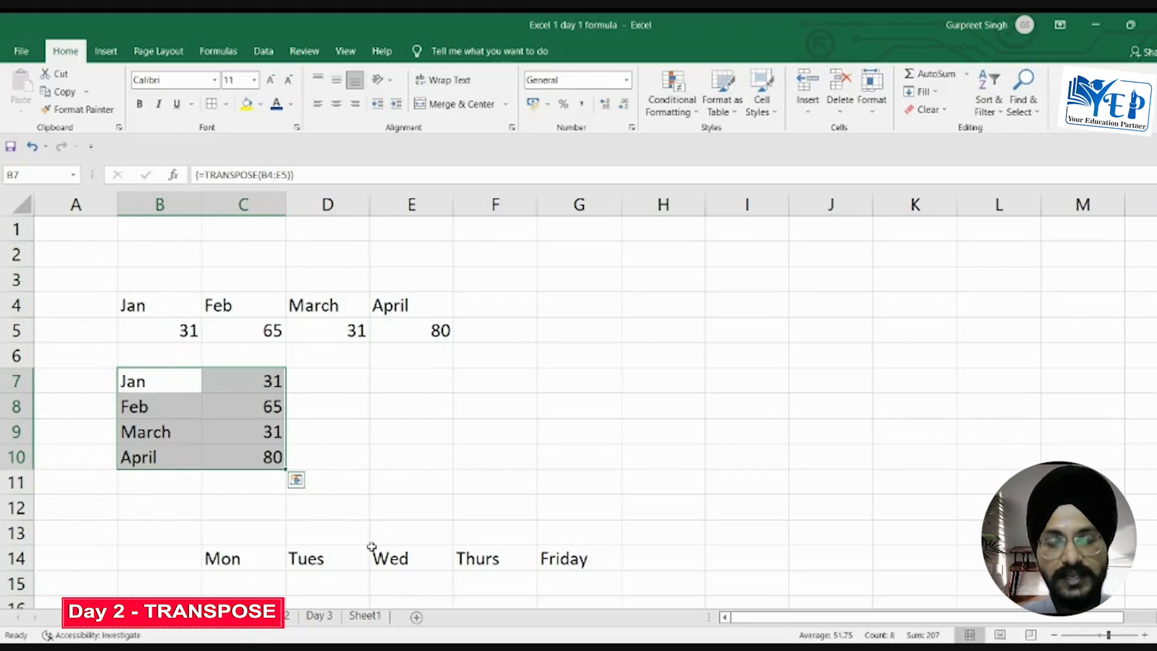
# Step: Correct the third number in the vertical list, cell B18, to 3
pyautogui.press('Down')
pyautogui.press('Down')
pyautogui.press('Down')
pyautogui.press('Down')
pyautogui.press('Down')
pyautogui.press('Down')
pyautogui.press('Down')
pyautogui.press('Down')
pyautogui.press('Down')
pyautogui.press('Down')
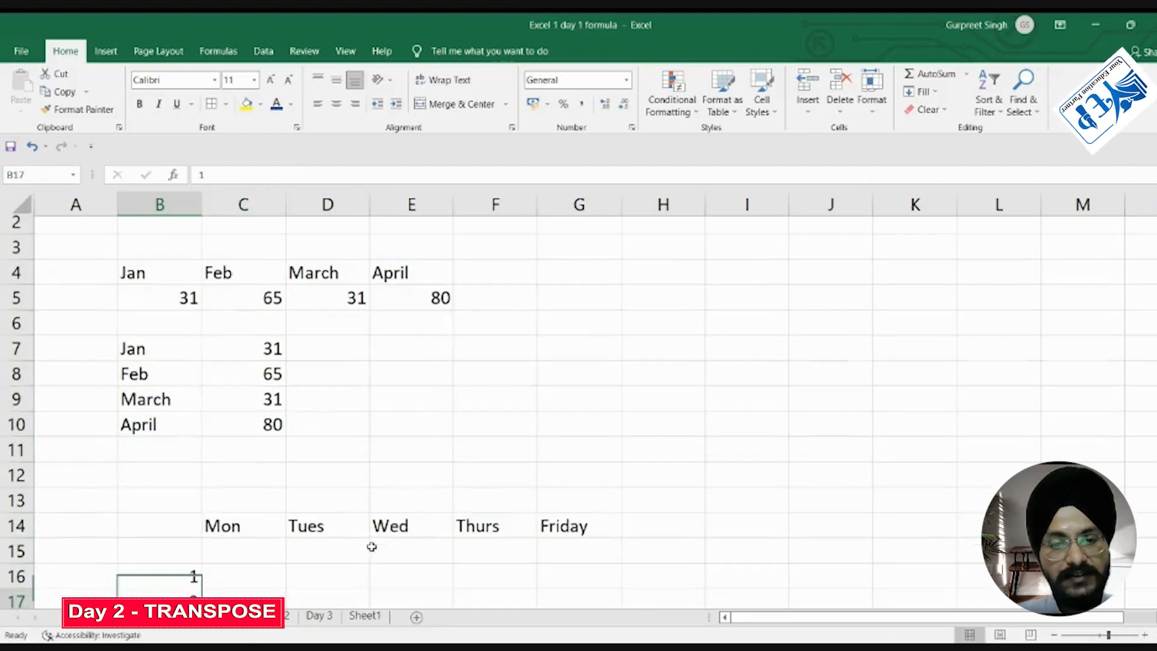
pyautogui.press('Down')
pyautogui.press('Down')
pyautogui.press('Down')
pyautogui.press('Down')
pyautogui.press('Down')
pyautogui.press('Up')
pyautogui.press('Up')
pyautogui.press('Up')
pyautogui.press('Up')
pyautogui.press('Up')
pyautogui.press('Up')
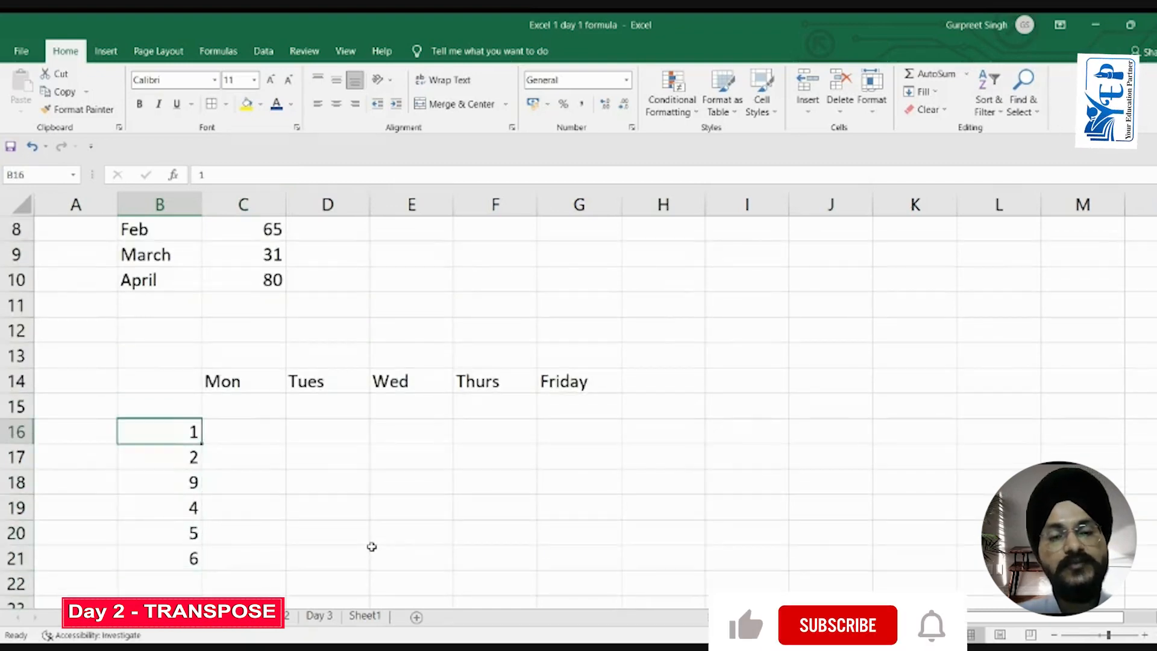
pyautogui.click(182, 479)
pyautogui.write('3')
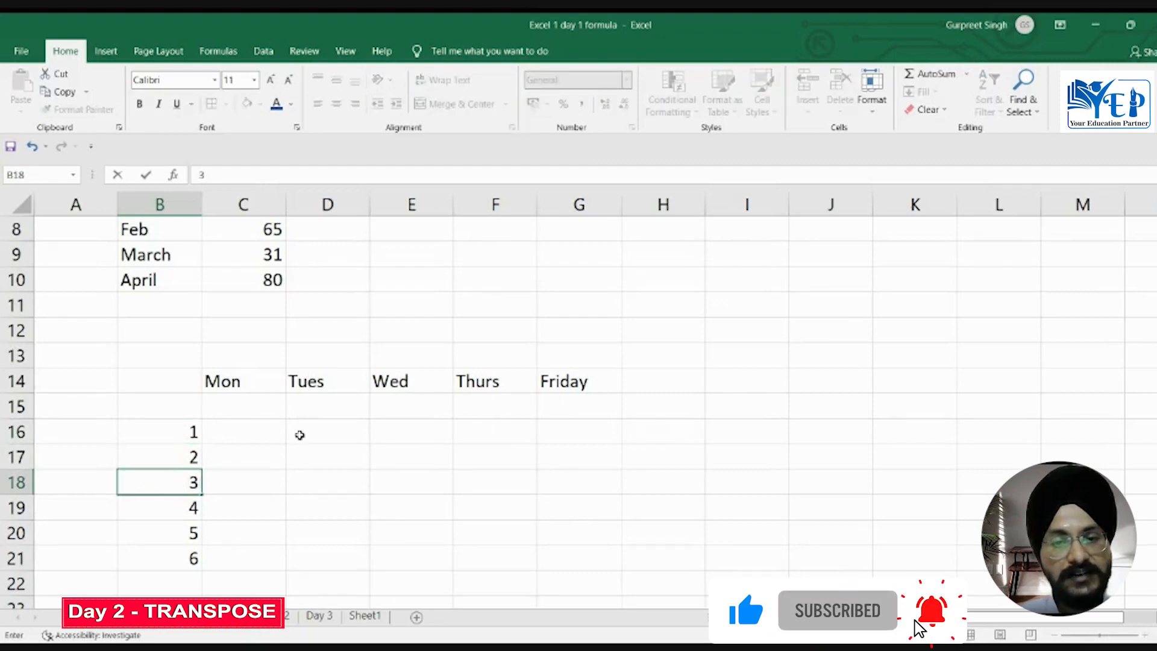
# Step: Transpose the vertical list B16:B21 into the row range D17:I17 with a TRANSPOSE array formula
pyautogui.click(301, 454)
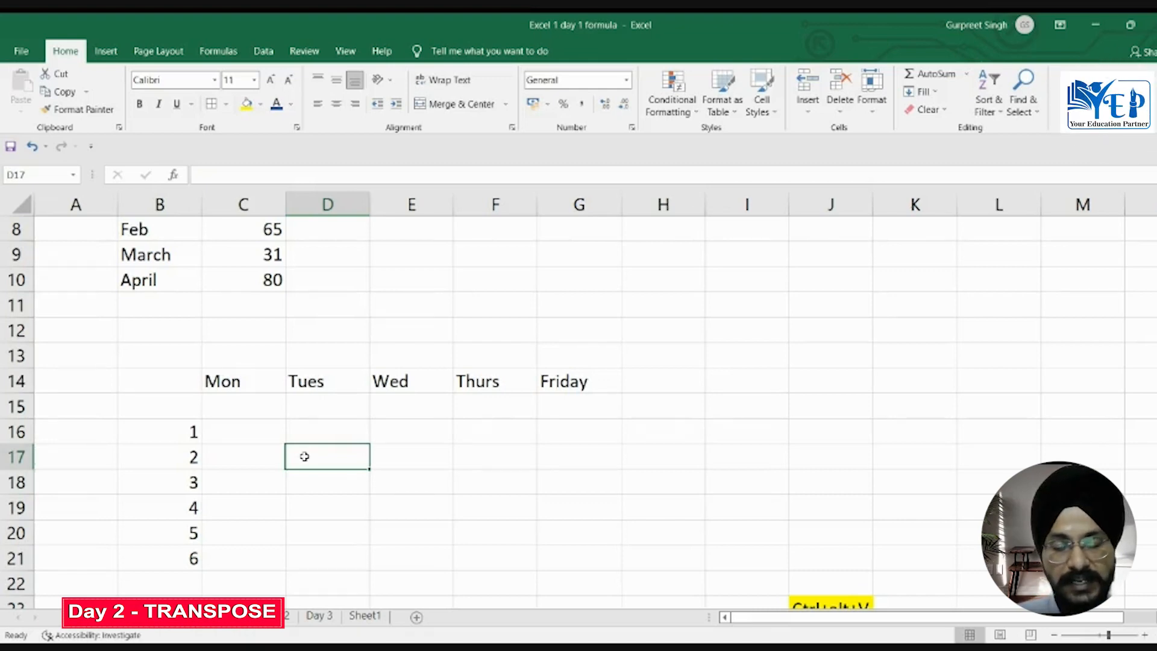
pyautogui.hotkey('shift', 'Right')
pyautogui.hotkey('shift', 'Right')
pyautogui.hotkey('shift', 'Right')
pyautogui.hotkey('shift', 'Right')
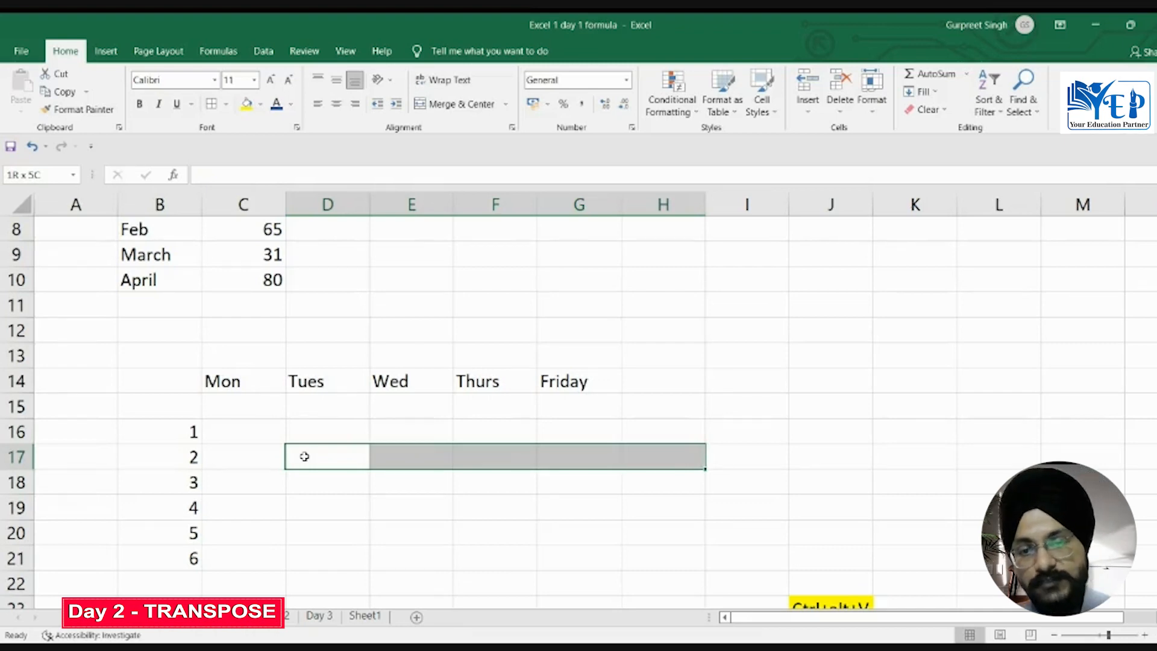
pyautogui.hotkey('shift', 'Right')
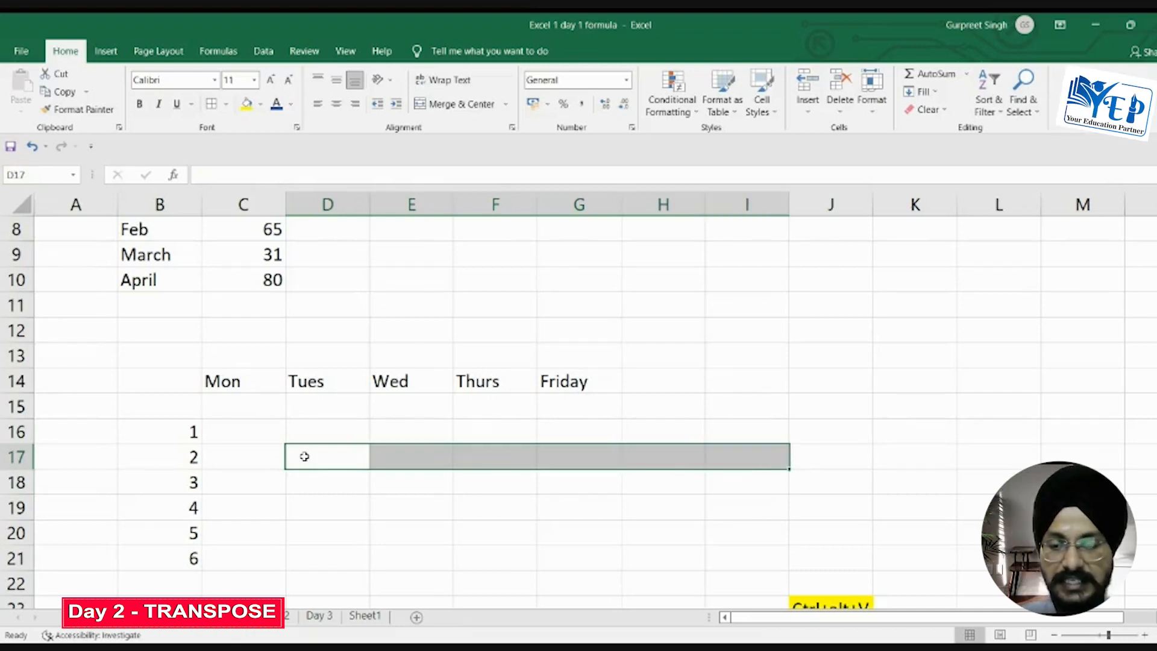
pyautogui.write('=')
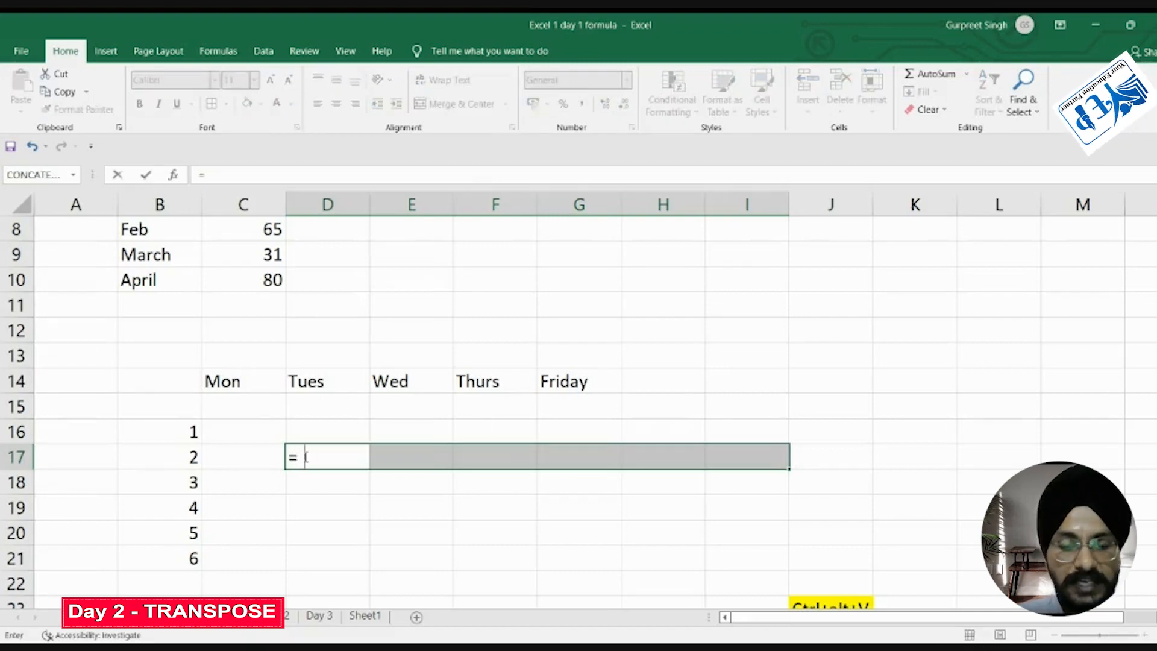
pyautogui.write('transpose(')
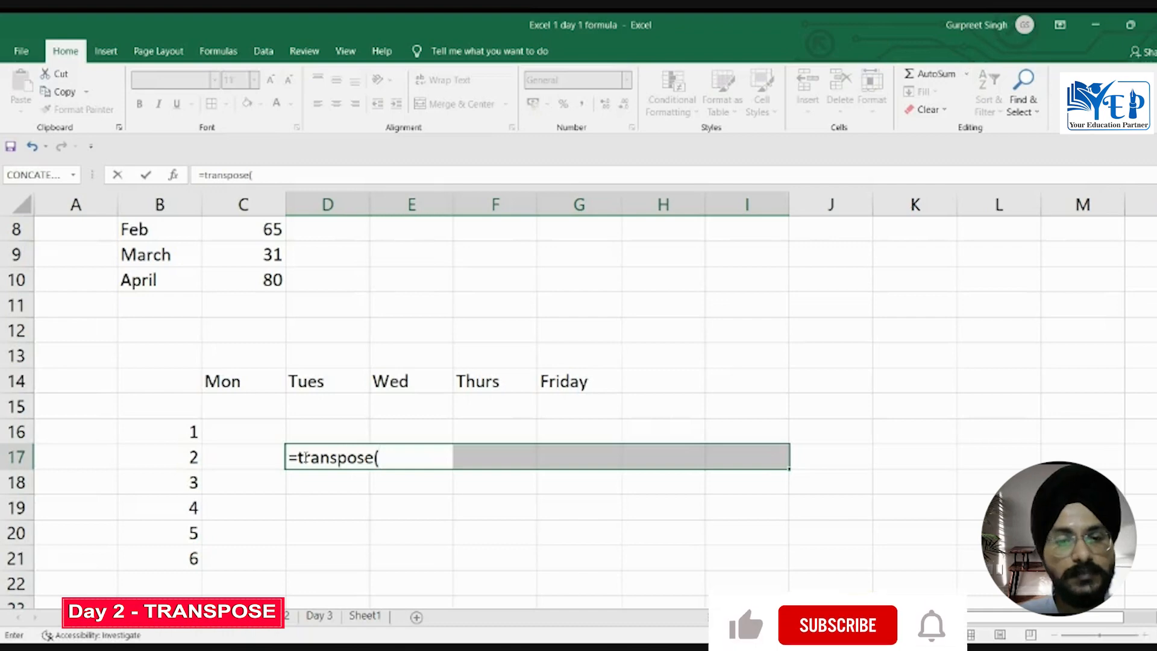
pyautogui.moveTo(183, 432); pyautogui.dragTo(183, 558)
pyautogui.write(')')
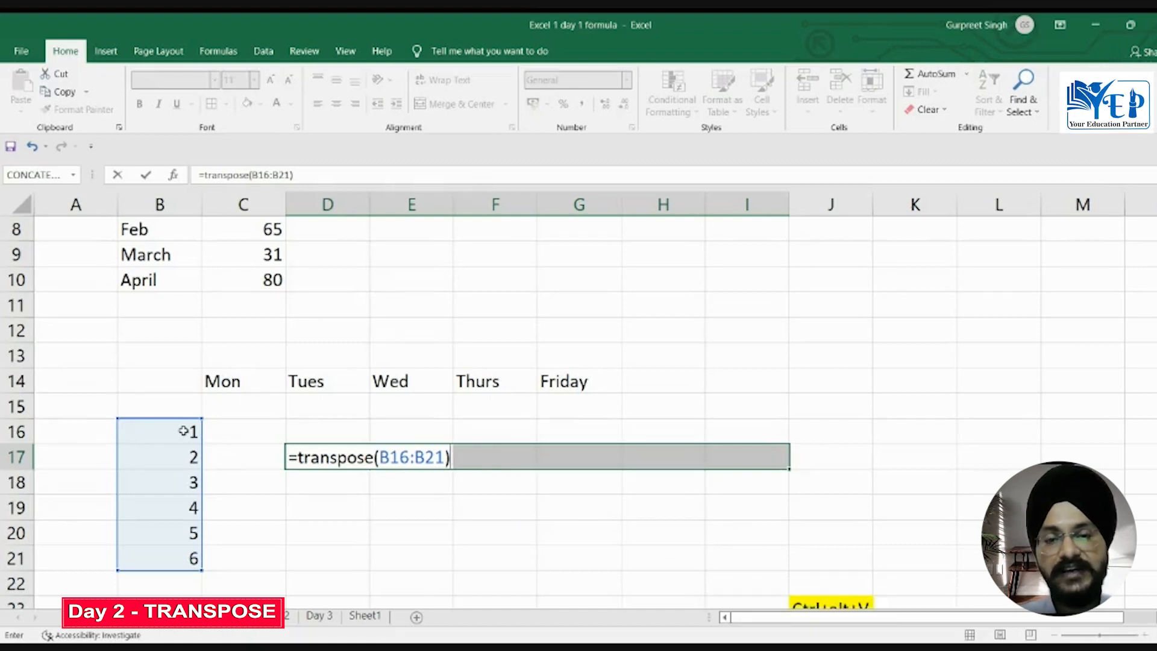
pyautogui.hotkey('ctrl', 'shift', 'Return')
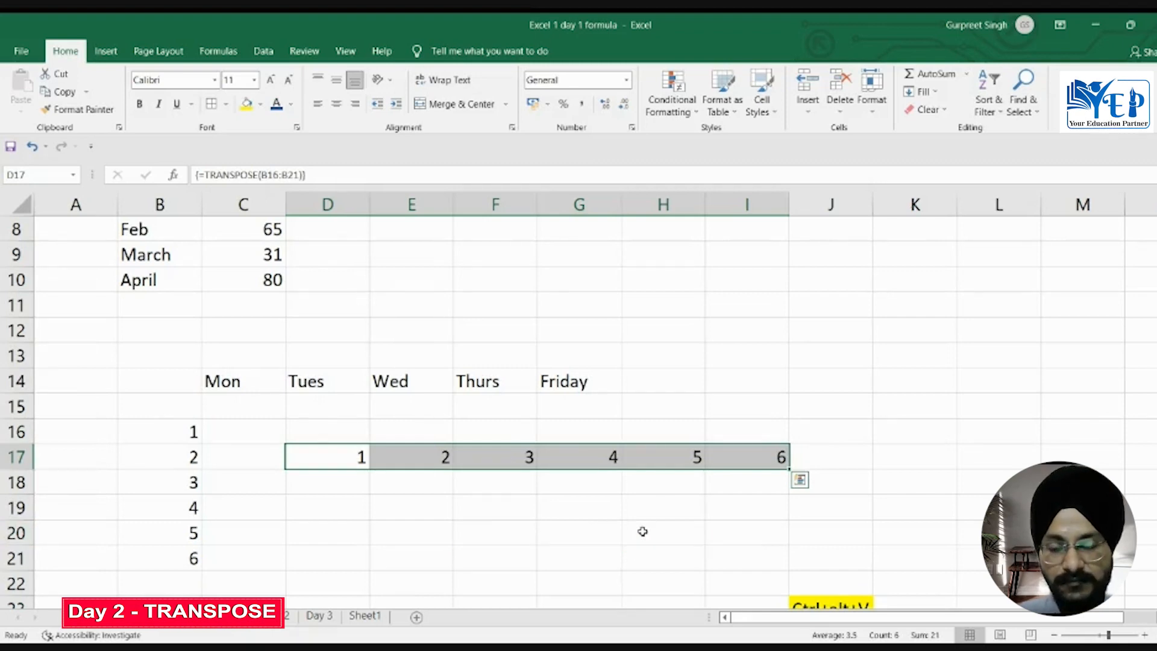
# Step: Clear the transposed array from D17:I17
pyautogui.rightClick(580, 464)
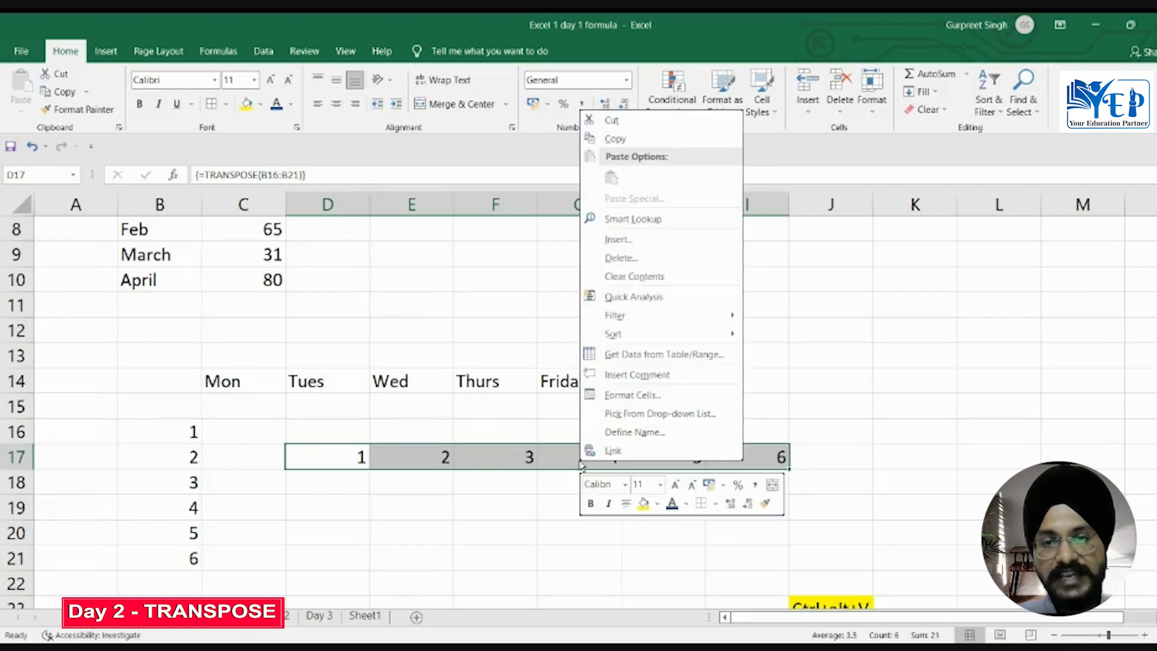
pyautogui.click(646, 259)
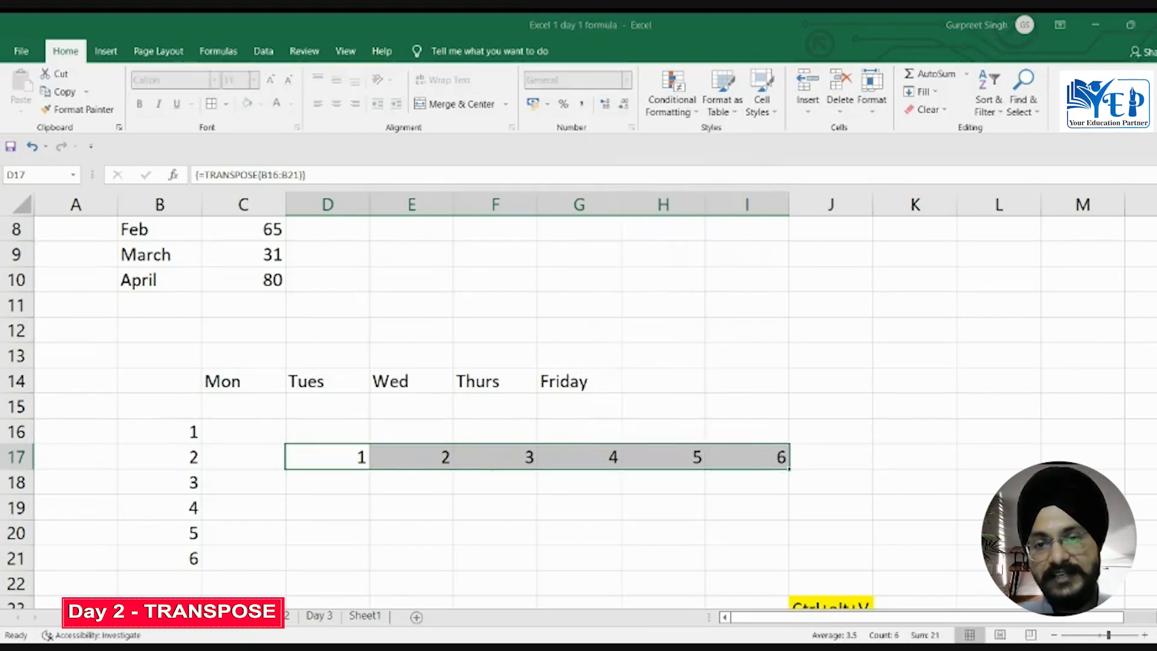
pyautogui.click(612, 335)
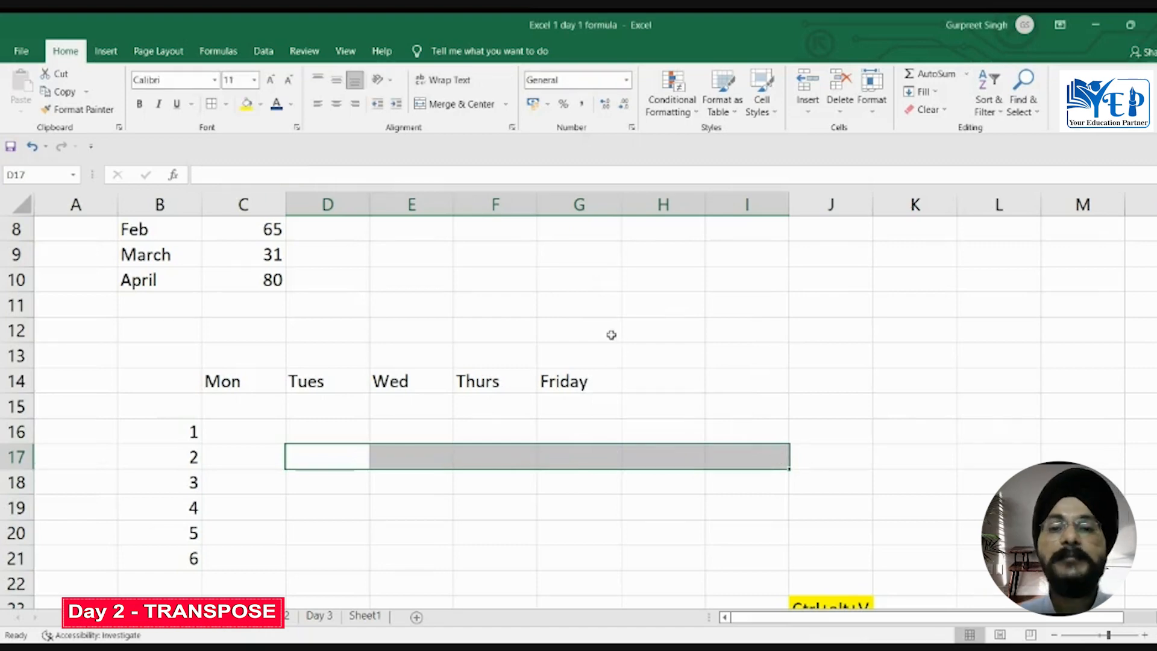
# Step: Copy the list B16:B21 and paste it horizontally starting at D18 using Paste Special with the Transpose option
pyautogui.click(189, 431)
pyautogui.hotkey('shift', 'Down')
pyautogui.hotkey('shift', 'Down')
pyautogui.hotkey('shift', 'Down')
pyautogui.hotkey('shift', 'Down')
pyautogui.hotkey('shift', 'Down')
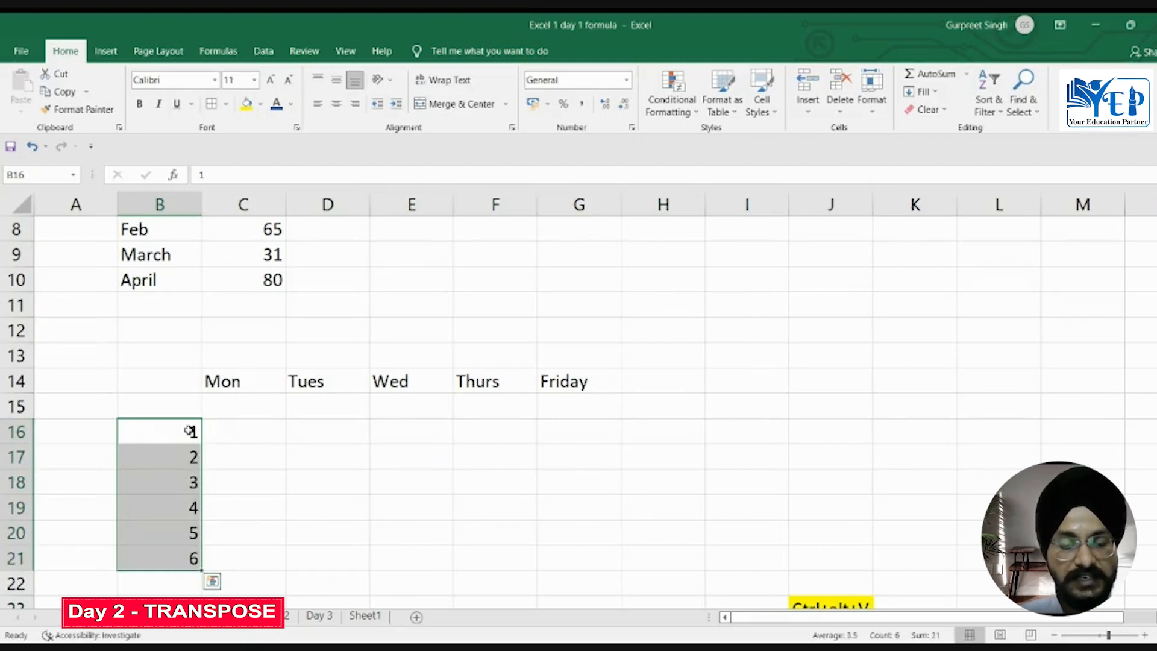
pyautogui.hotkey('ctrl', 'c')
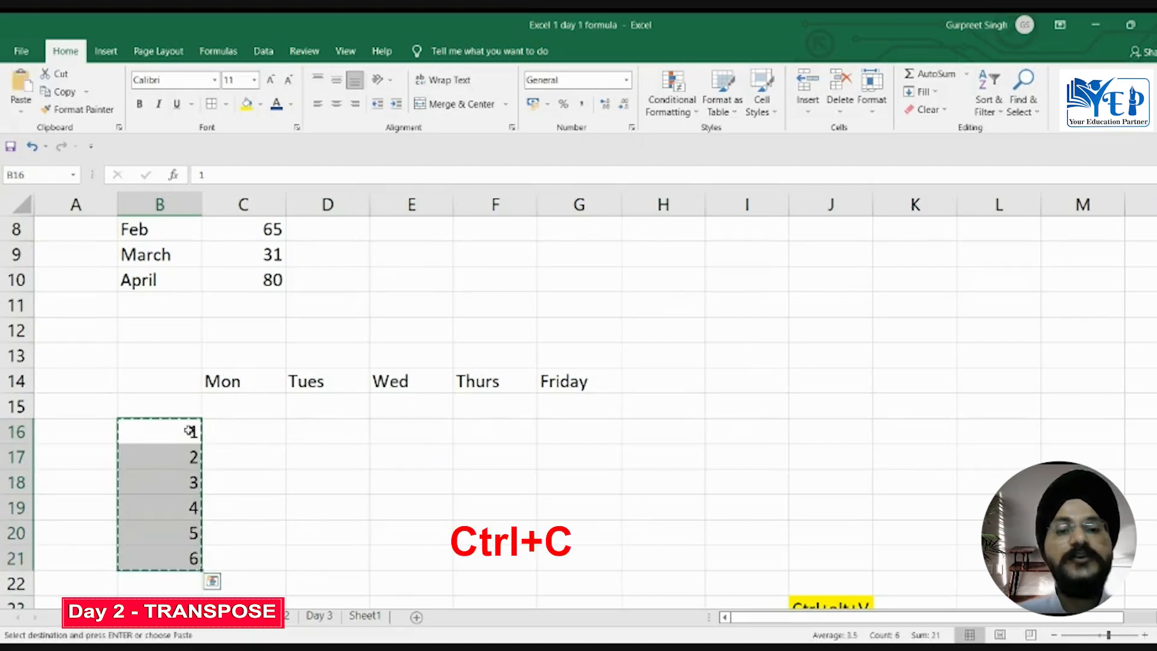
pyautogui.click(332, 474)
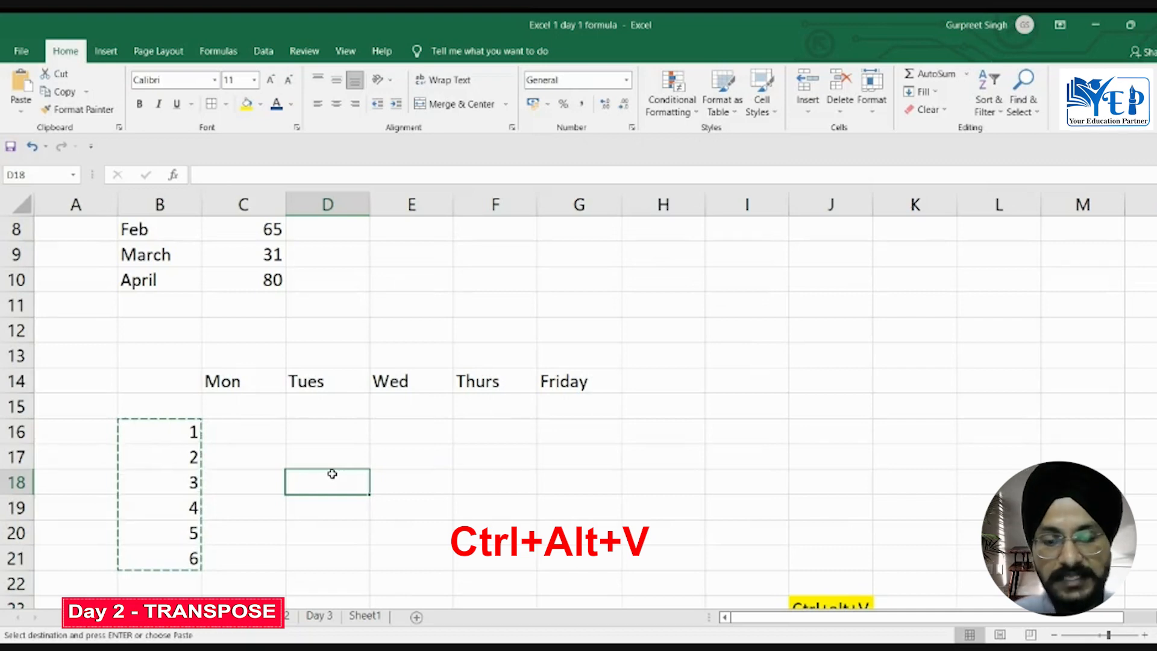
pyautogui.hotkey('ctrl', 'alt', 'v')
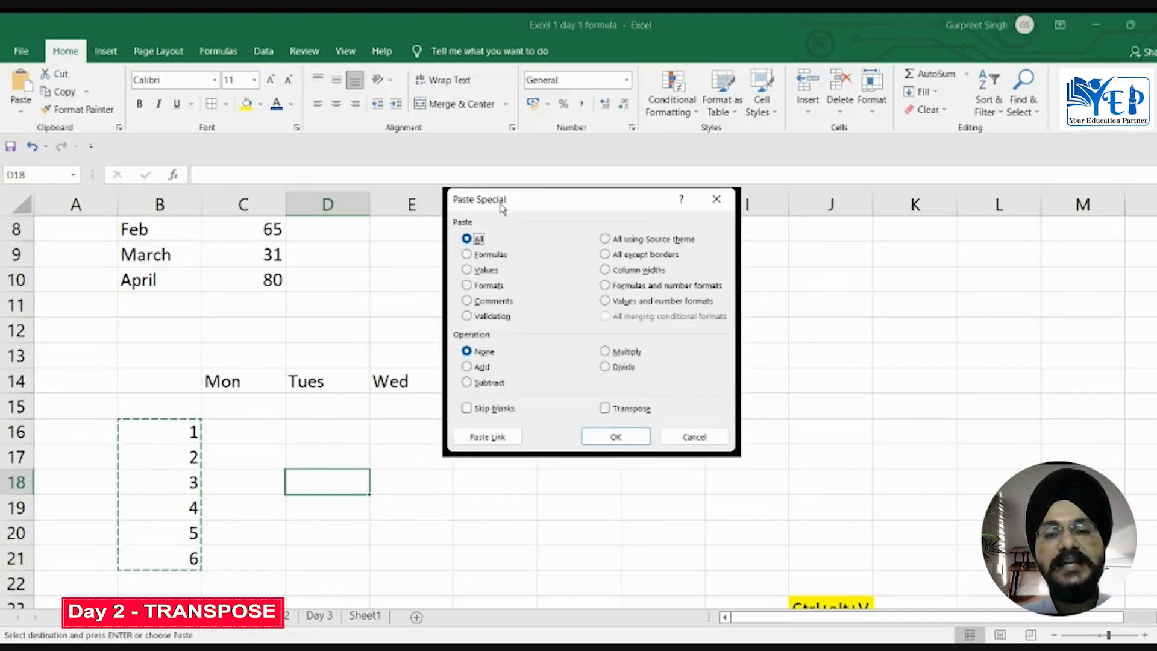
pyautogui.click(605, 409)
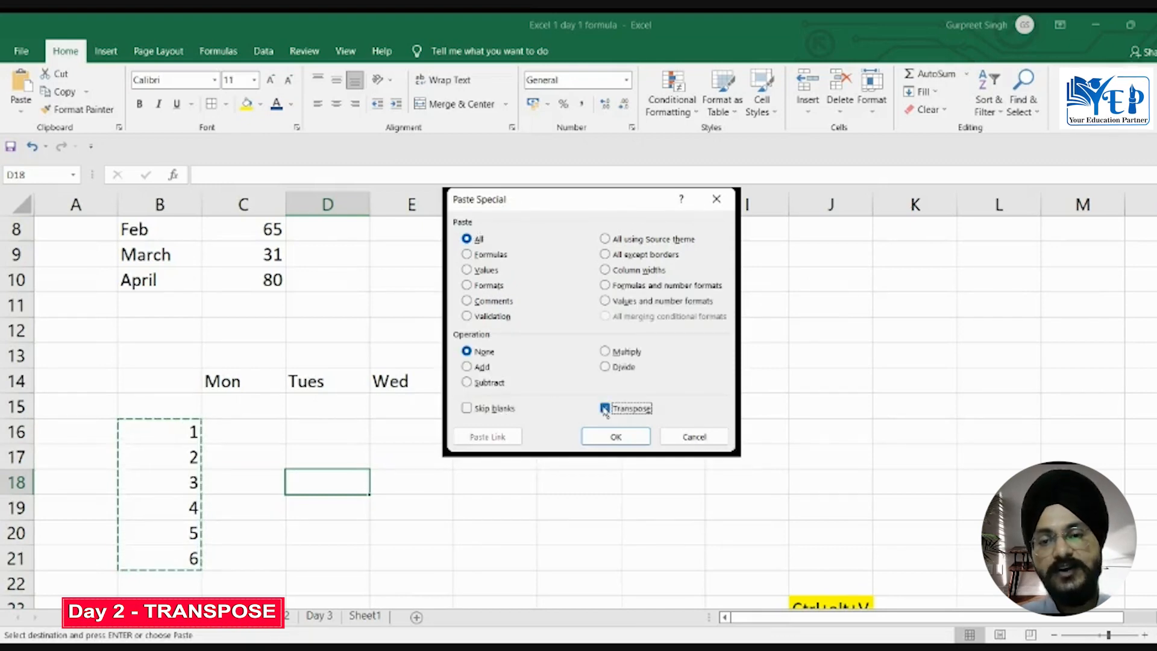
pyautogui.click(607, 438)
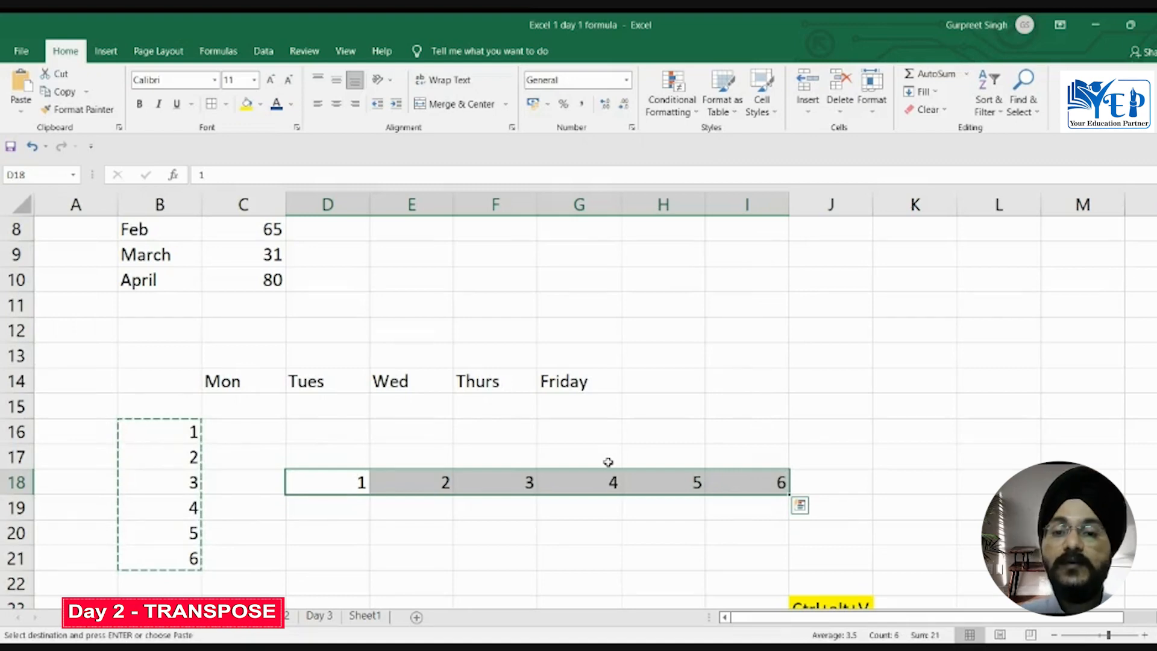
# Step: Set the April value in cell E5 of the source month table to 100
pyautogui.click(529, 406)
pyautogui.press('Up')
pyautogui.press('Up')
pyautogui.press('Up')
pyautogui.press('Up')
pyautogui.press('Up')
pyautogui.press('Up')
pyautogui.press('Up')
pyautogui.press('Up')
pyautogui.press('Up')
pyautogui.press('Up')
pyautogui.press('Up')
pyautogui.press('Up')
pyautogui.press('Up')
pyautogui.press('Up')
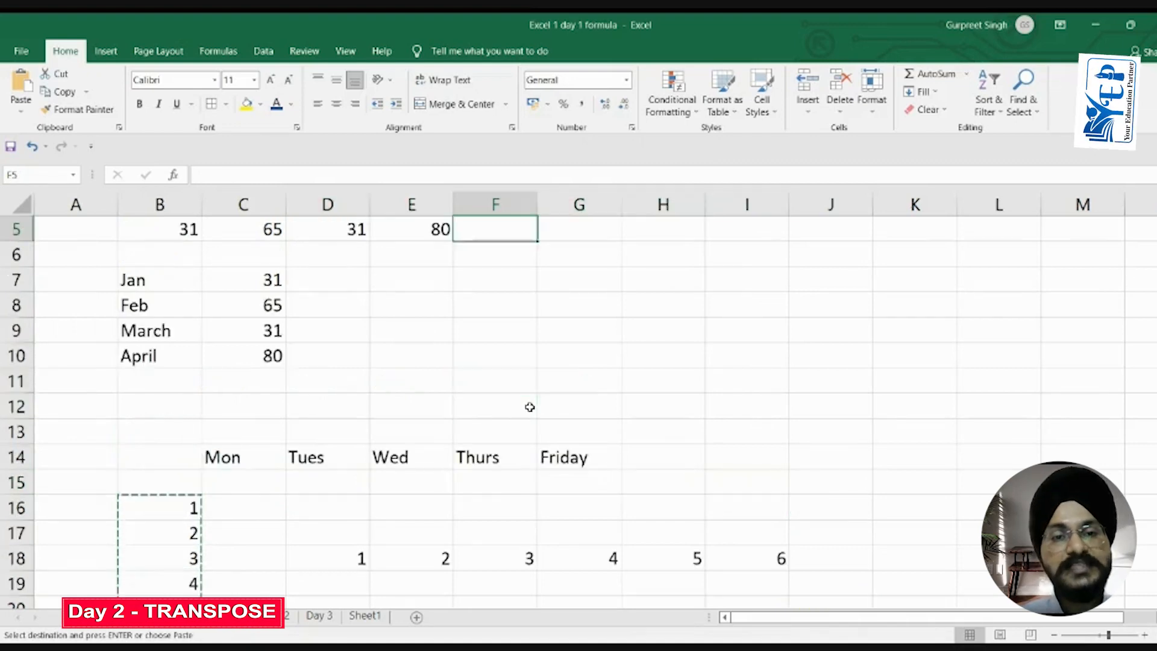
pyautogui.press('Down')
pyautogui.press('Down')
pyautogui.press('Down')
pyautogui.press('Down')
pyautogui.press('Down')
pyautogui.press('Down')
pyautogui.press('Down')
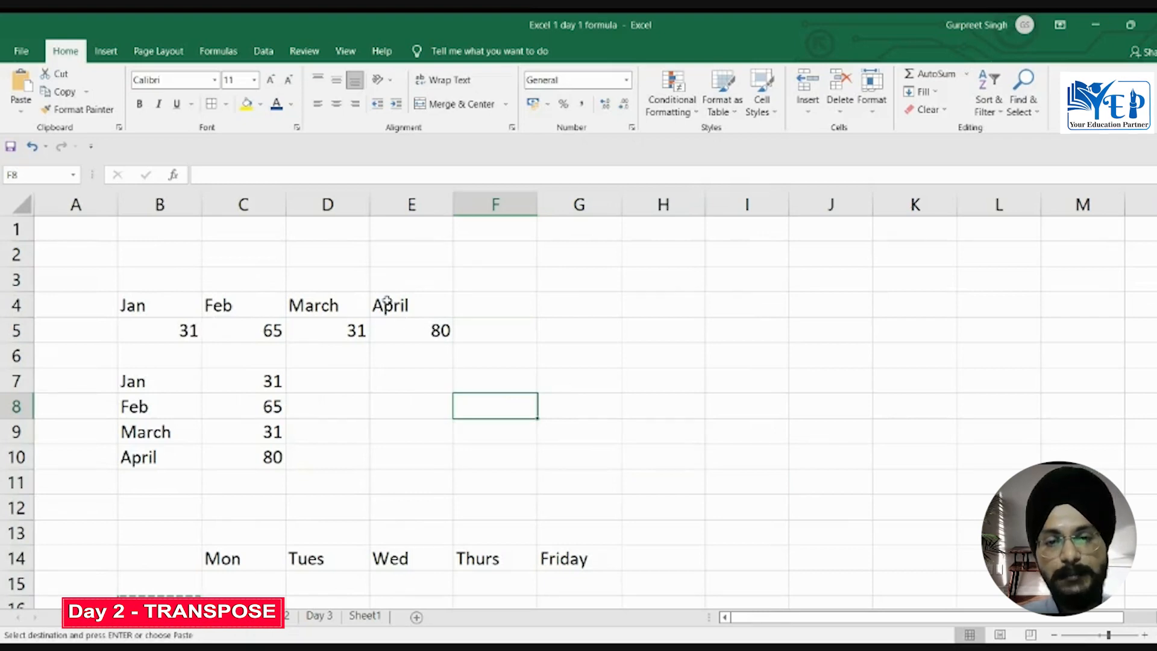
pyautogui.click(439, 332)
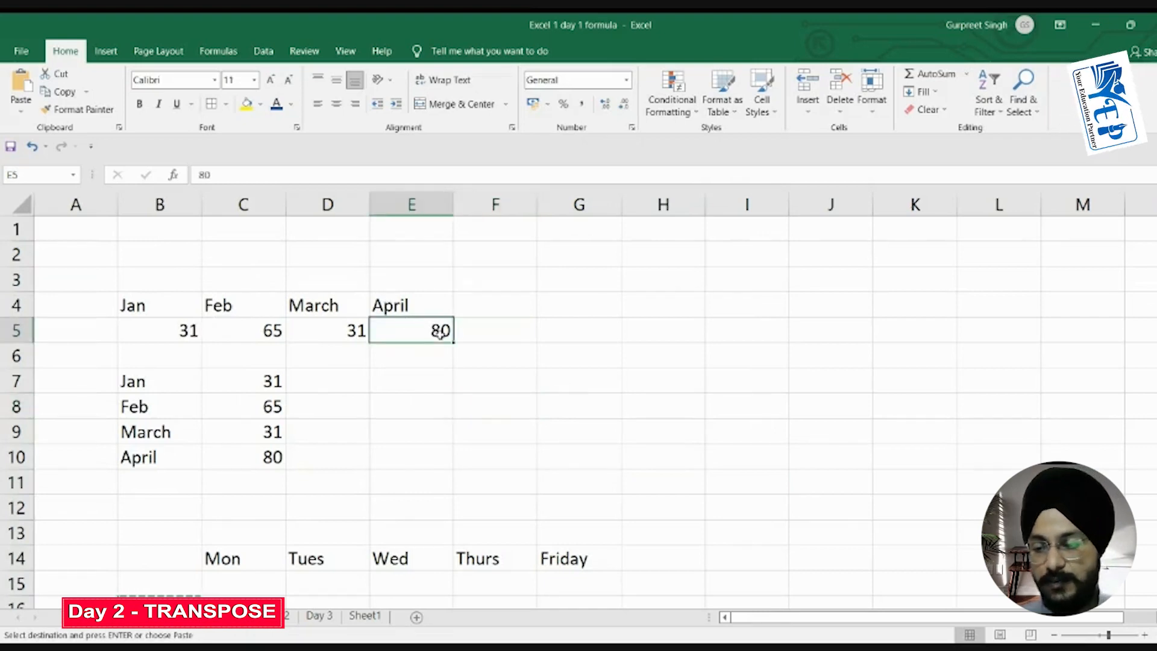
pyautogui.write('100')
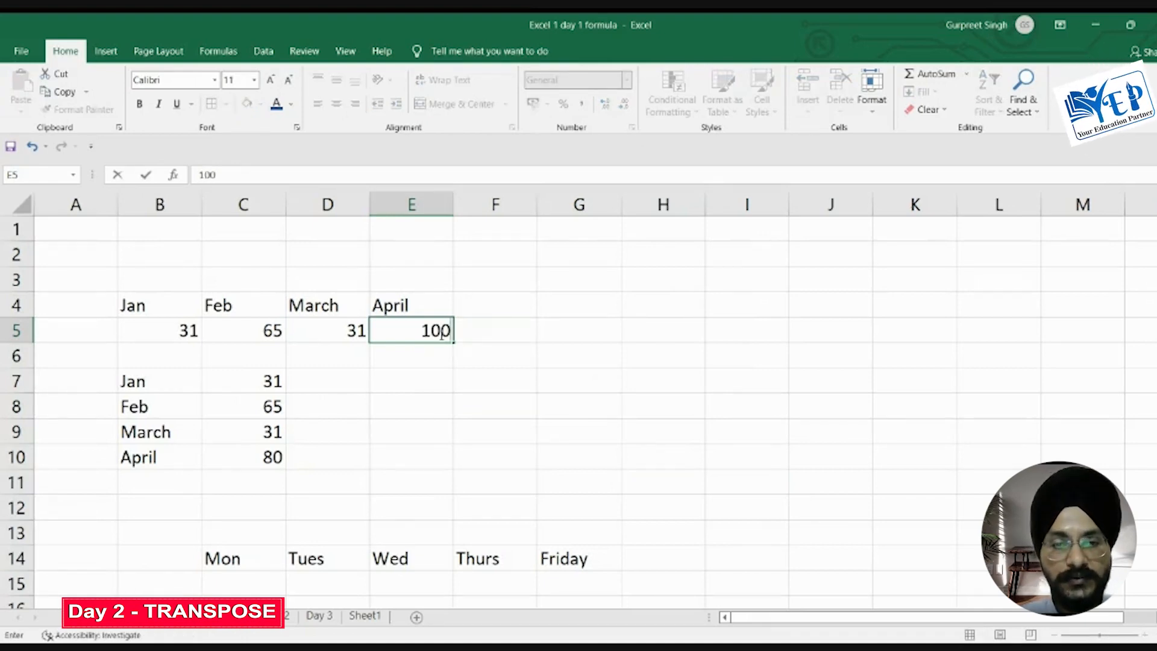
pyautogui.press('Return')
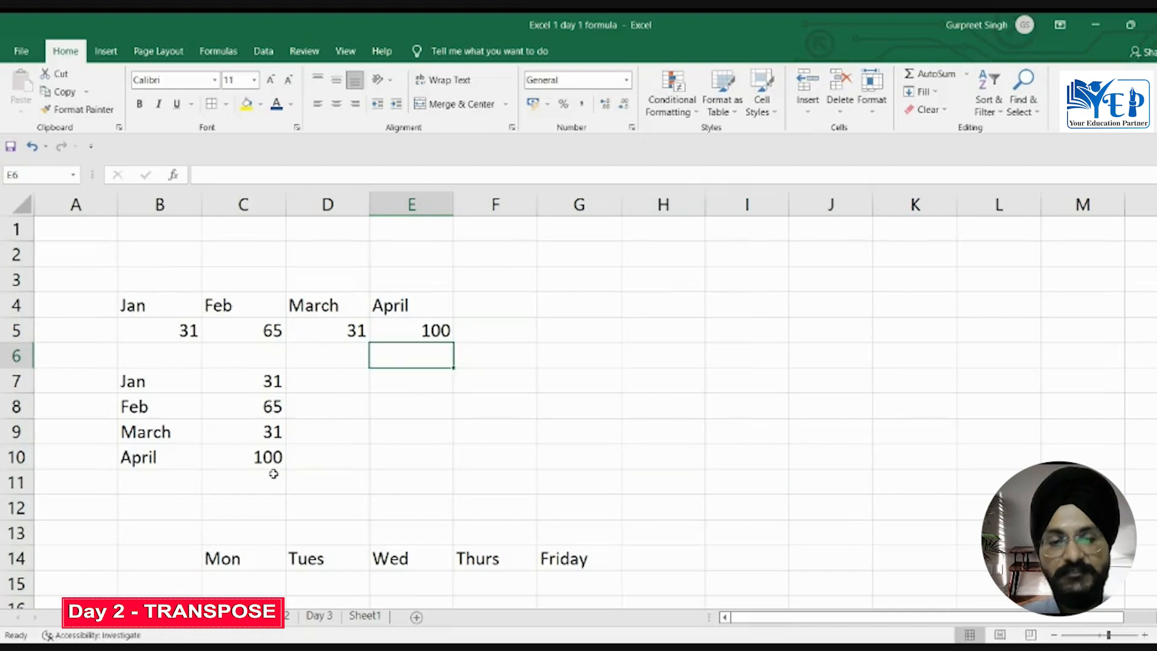
# Step: Set the third number of the copied vertical list, cell B18, to 10
pyautogui.press('Down')
pyautogui.press('Down')
pyautogui.press('Down')
pyautogui.press('Down')
pyautogui.press('Down')
pyautogui.press('Down')
pyautogui.press('Down')
pyautogui.press('Down')
pyautogui.press('Down')
pyautogui.press('Down')
pyautogui.press('Down')
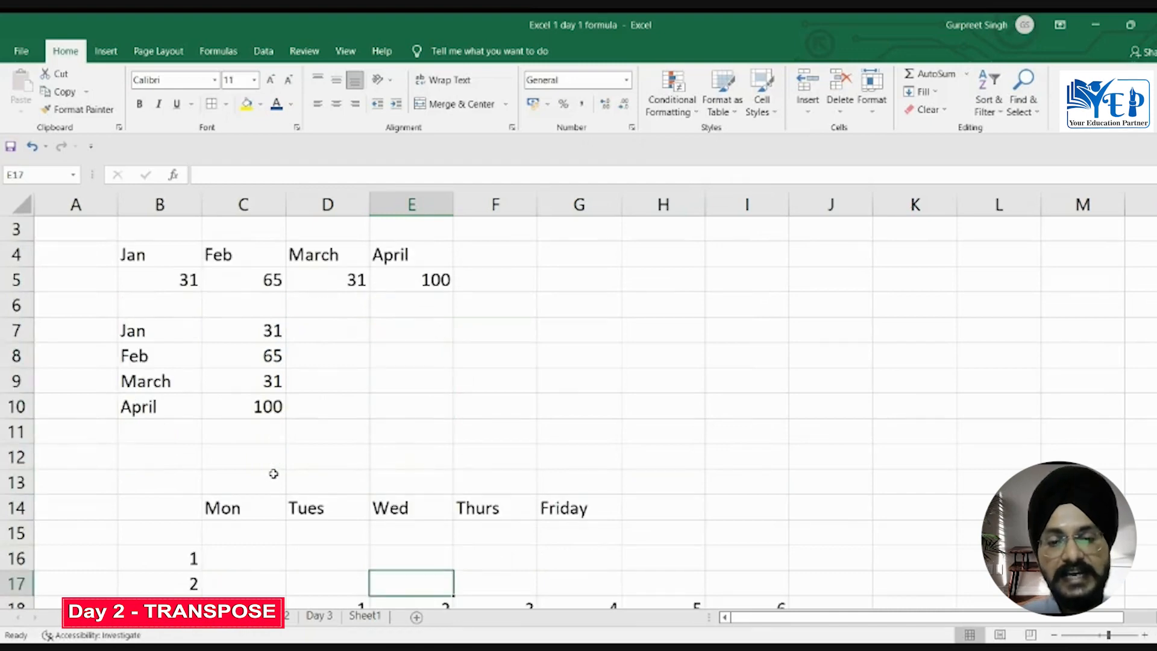
pyautogui.press('Down')
pyautogui.press('Down')
pyautogui.press('Down')
pyautogui.press('Down')
pyautogui.press('Down')
pyautogui.press('Down')
pyautogui.press('Up')
pyautogui.press('Up')
pyautogui.press('Up')
pyautogui.press('Up')
pyautogui.press('Up')
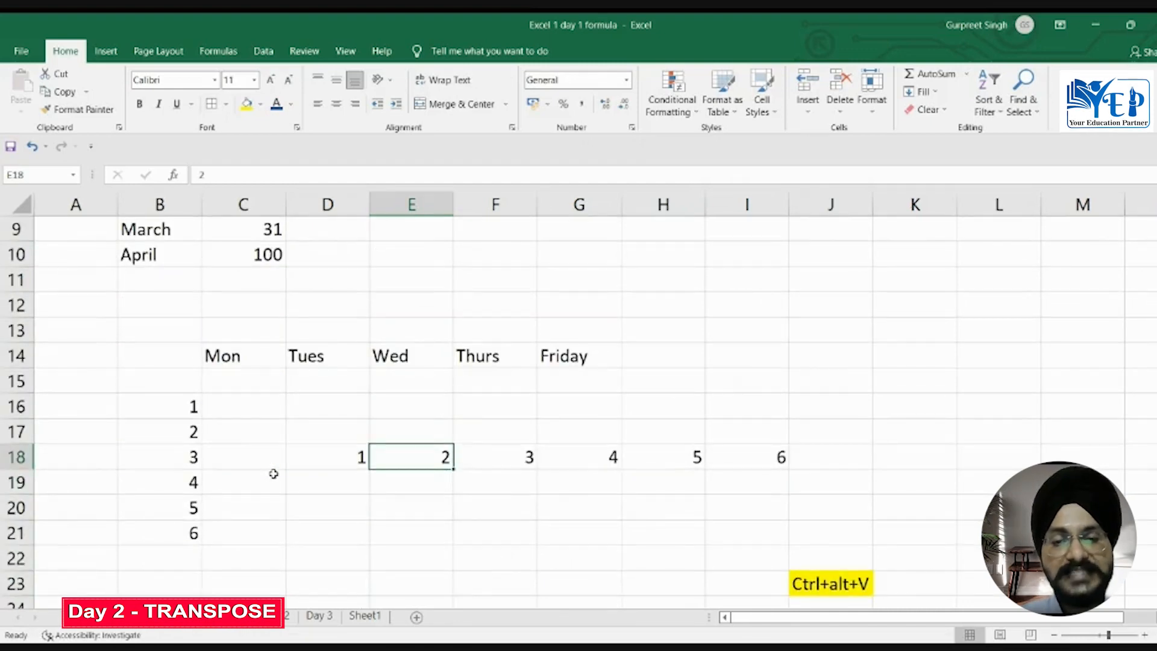
pyautogui.click(191, 457)
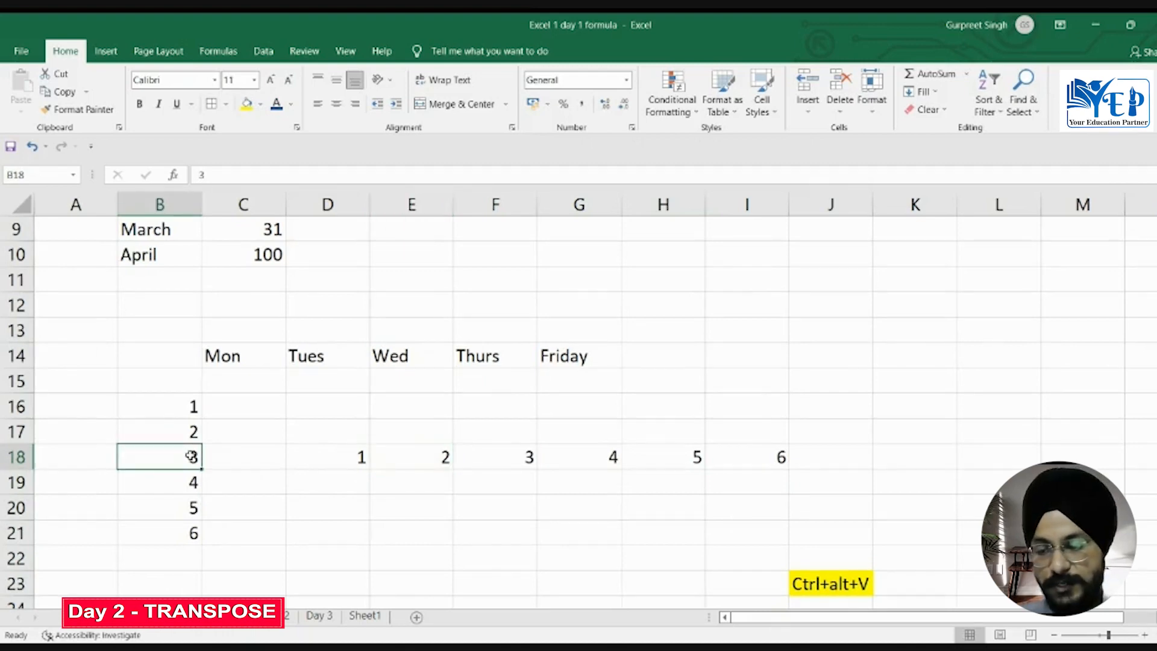
pyautogui.write('10')
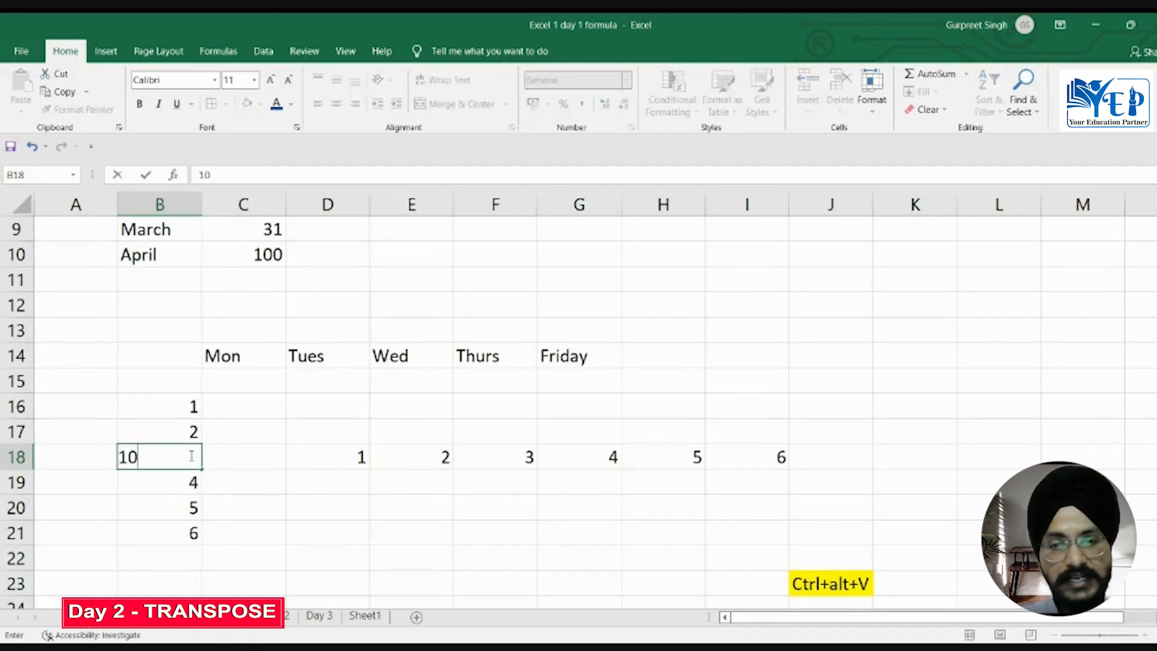
pyautogui.press('Return')
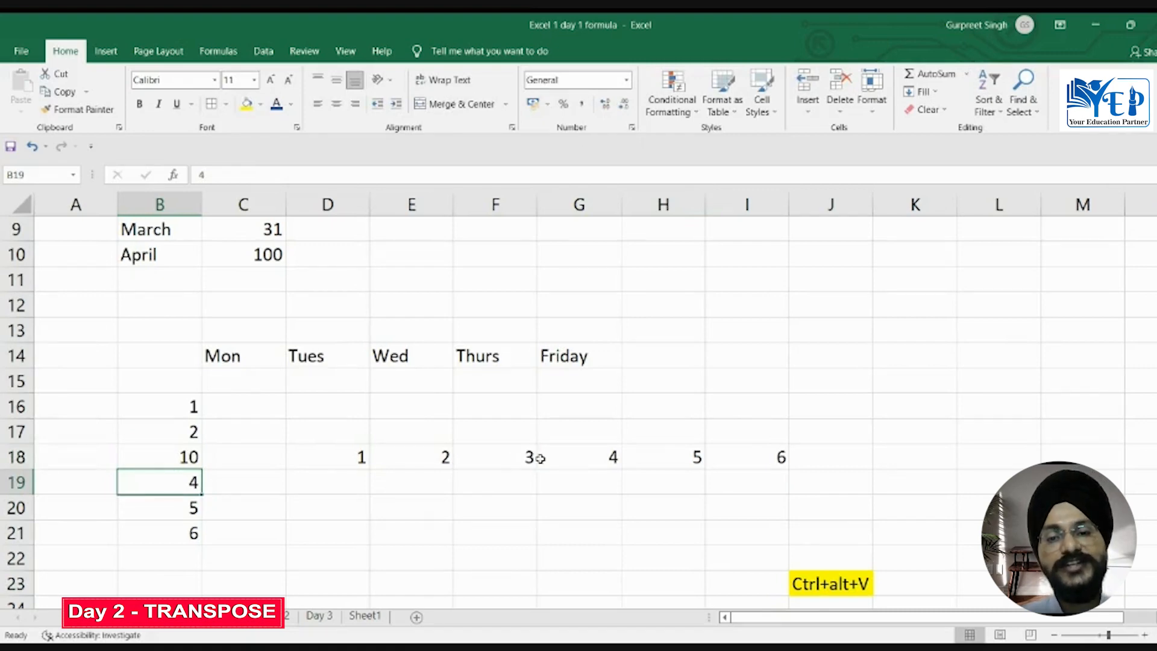